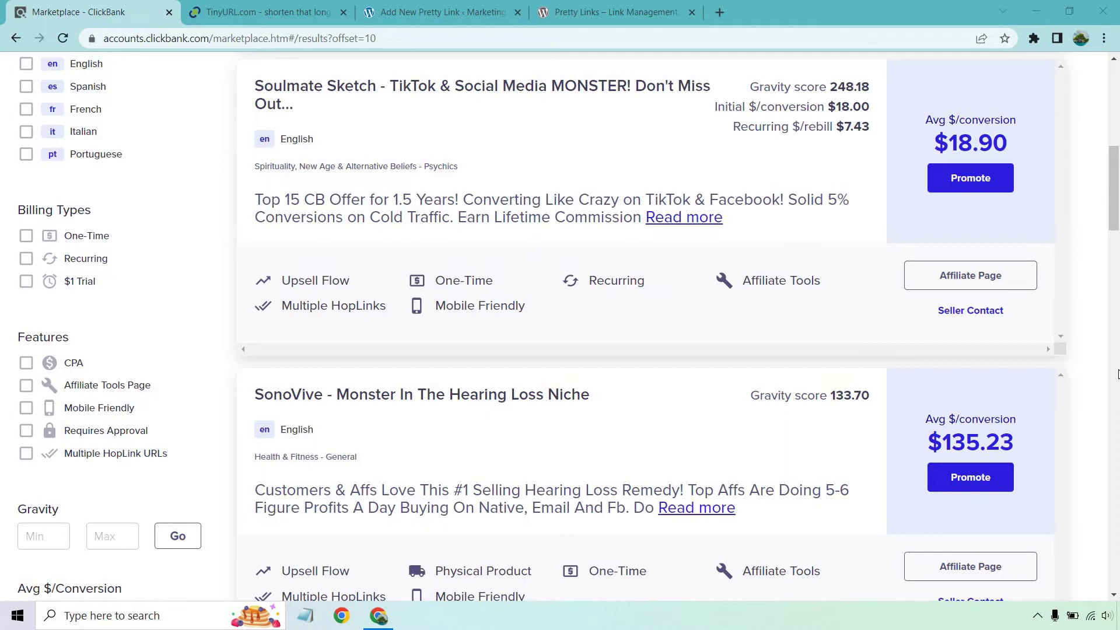
# Create an encrypted Soulmate Sketch HopLink under the affiliate nickname, with no tracking ID, and copy it.
pyautogui.click(984, 182)
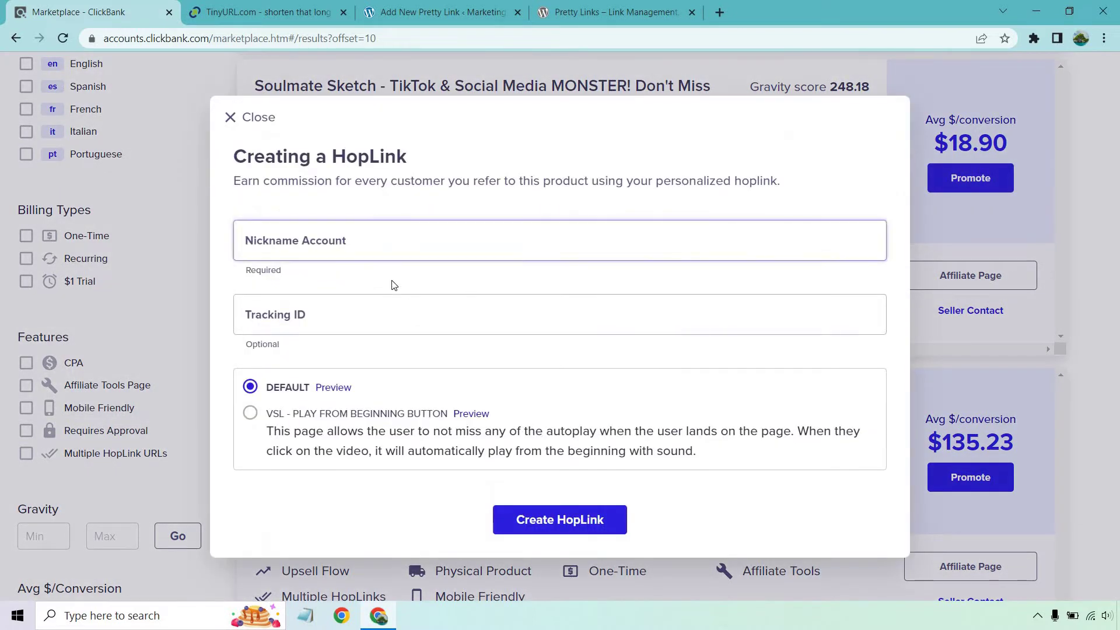
pyautogui.click(396, 240)
pyautogui.write('bestdeals')
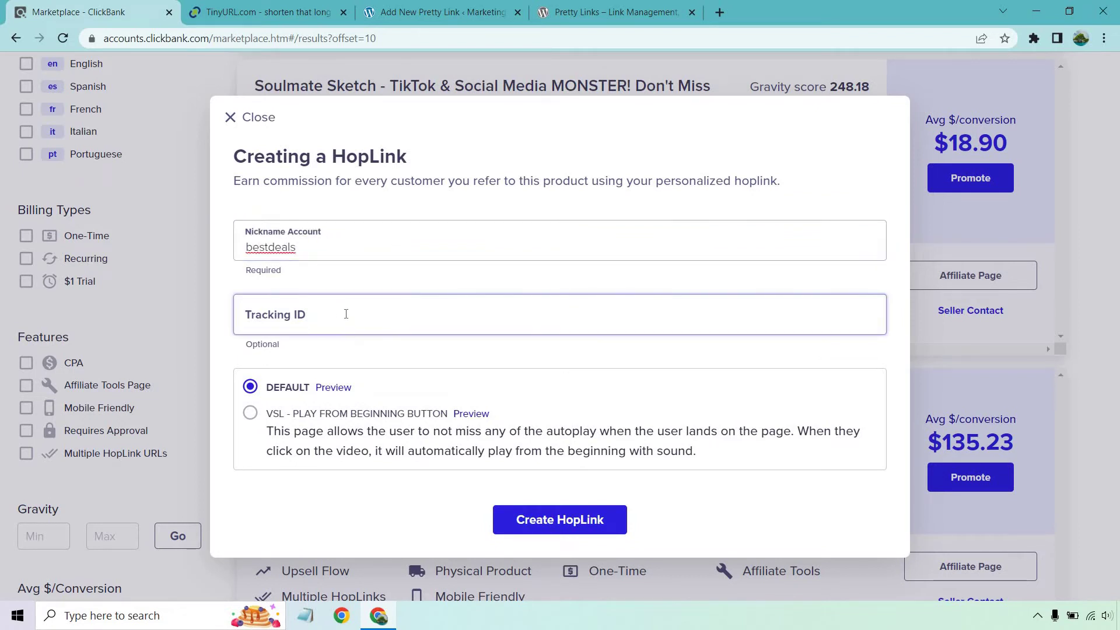
pyautogui.click(345, 316)
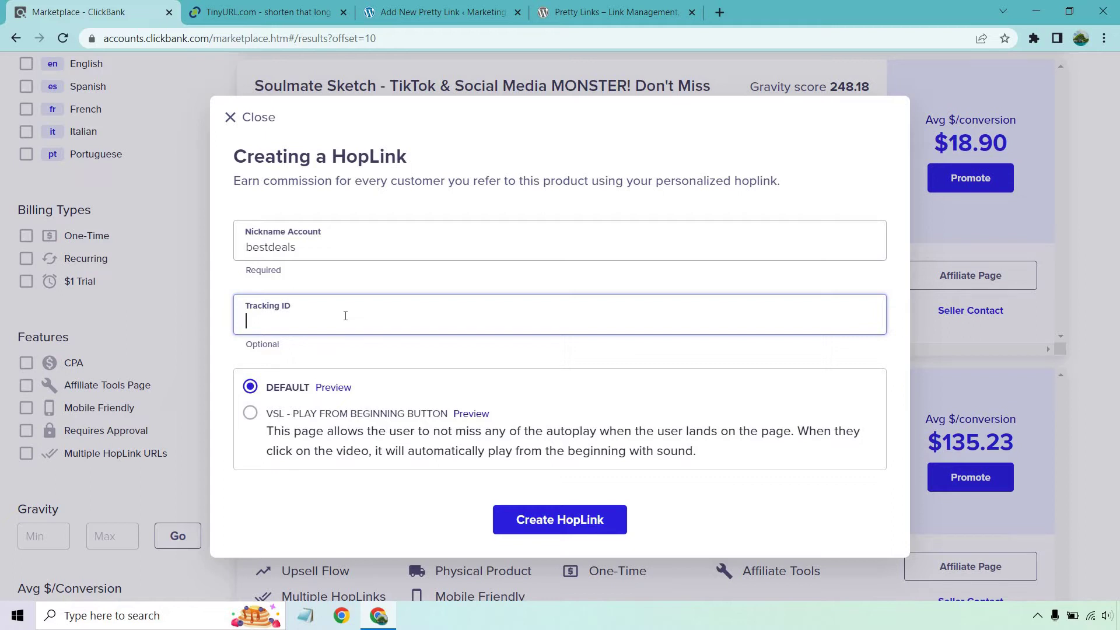
pyautogui.click(550, 518)
pyautogui.scroll(-1, 602, 280)
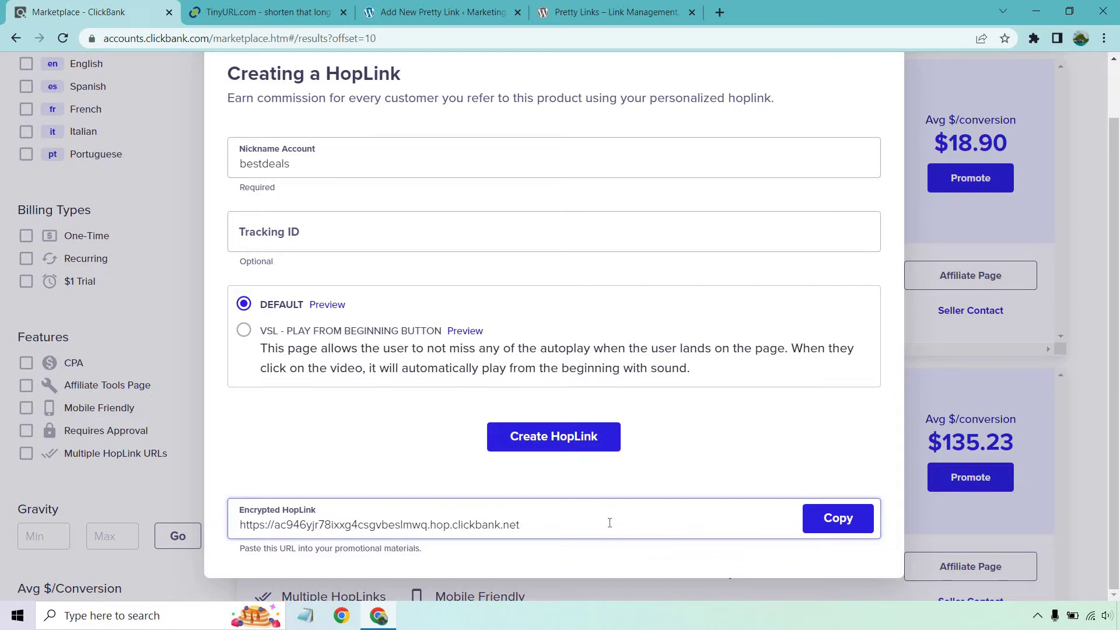
pyautogui.click(843, 518)
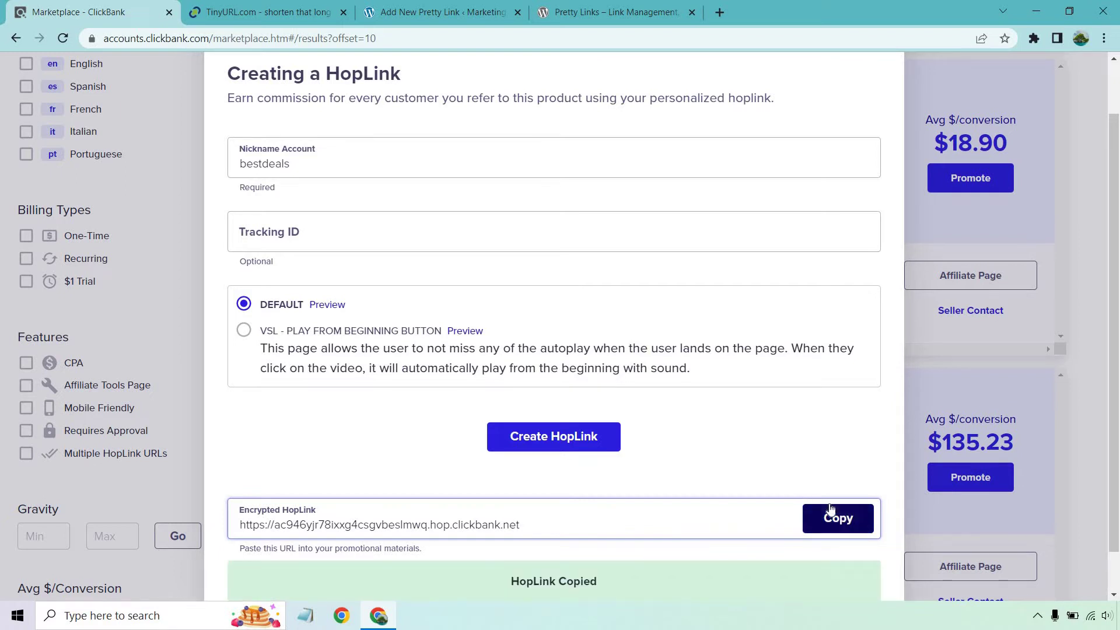
# Paste the ClickBank HopLink into TinyURL's long URL box and close ClickBank's HopLink dialog.
pyautogui.click(252, 6)
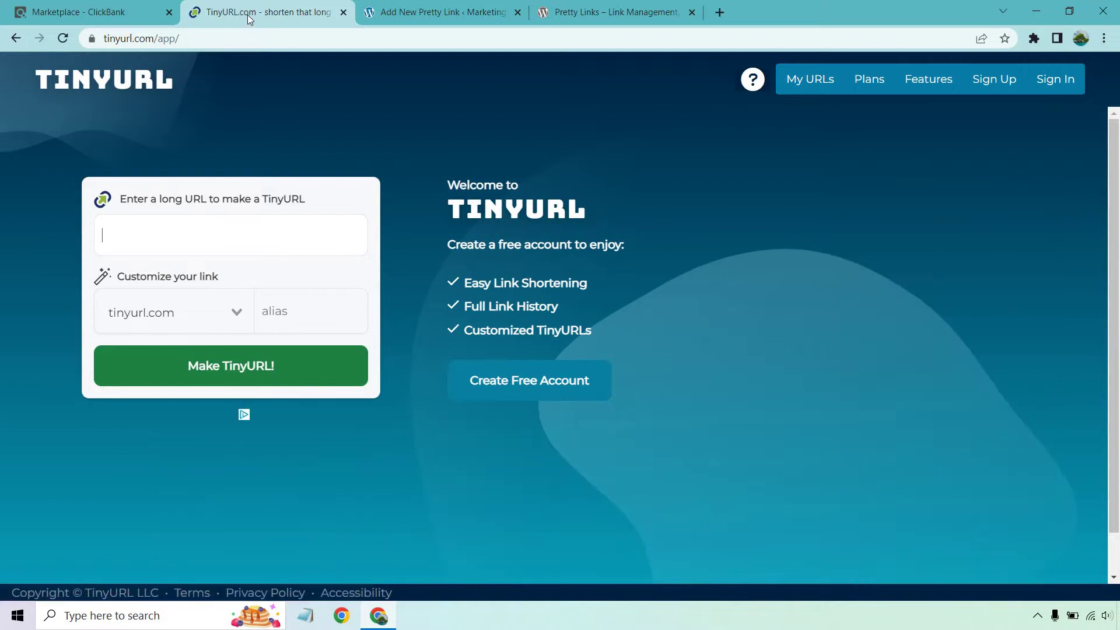
pyautogui.hotkey('ctrl', 'v')
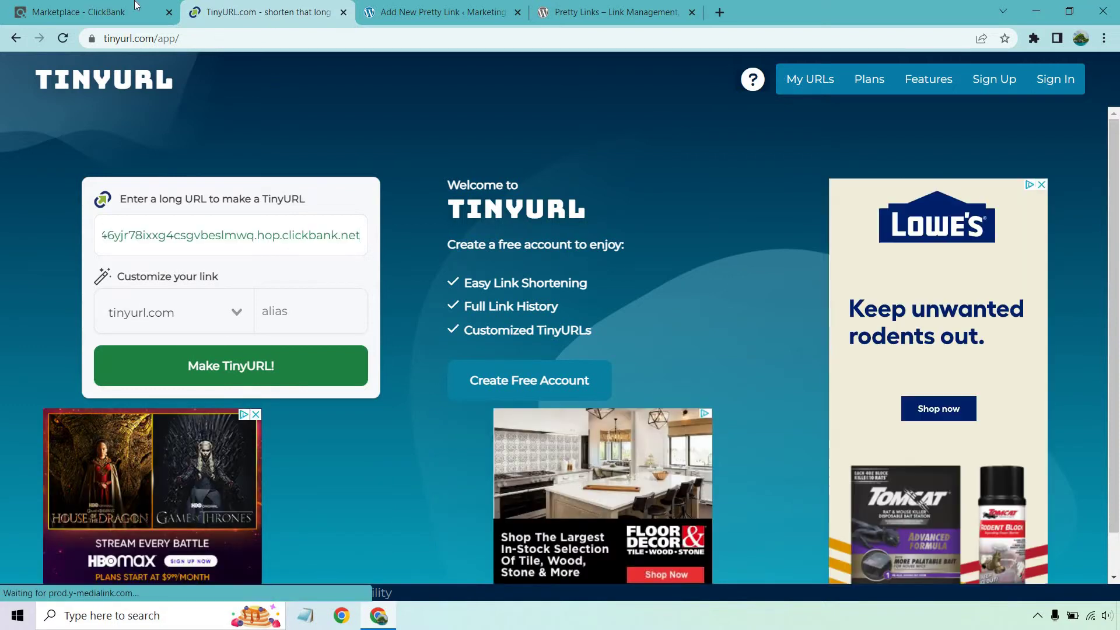
pyautogui.click(87, 12)
pyautogui.scroll(2, 818, 132)
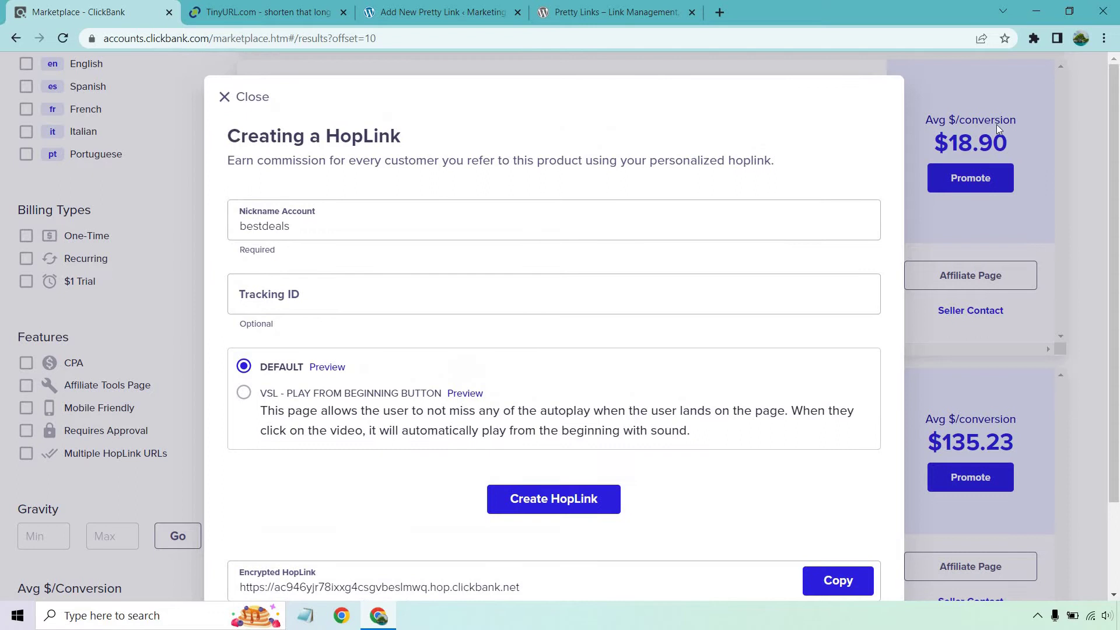
pyautogui.click(1090, 132)
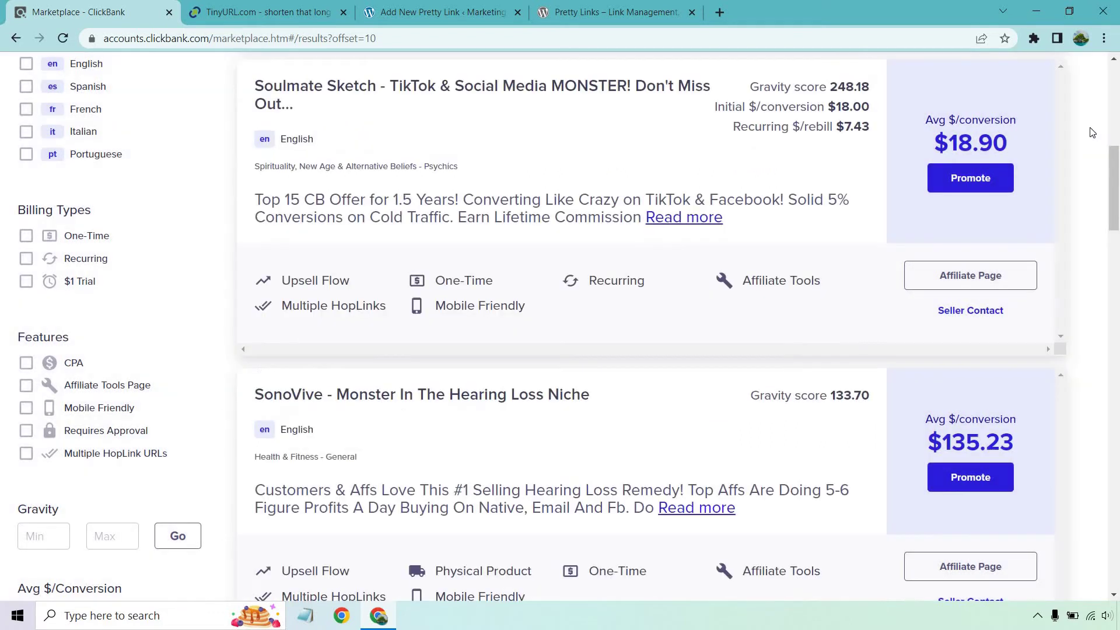
pyautogui.click(259, 12)
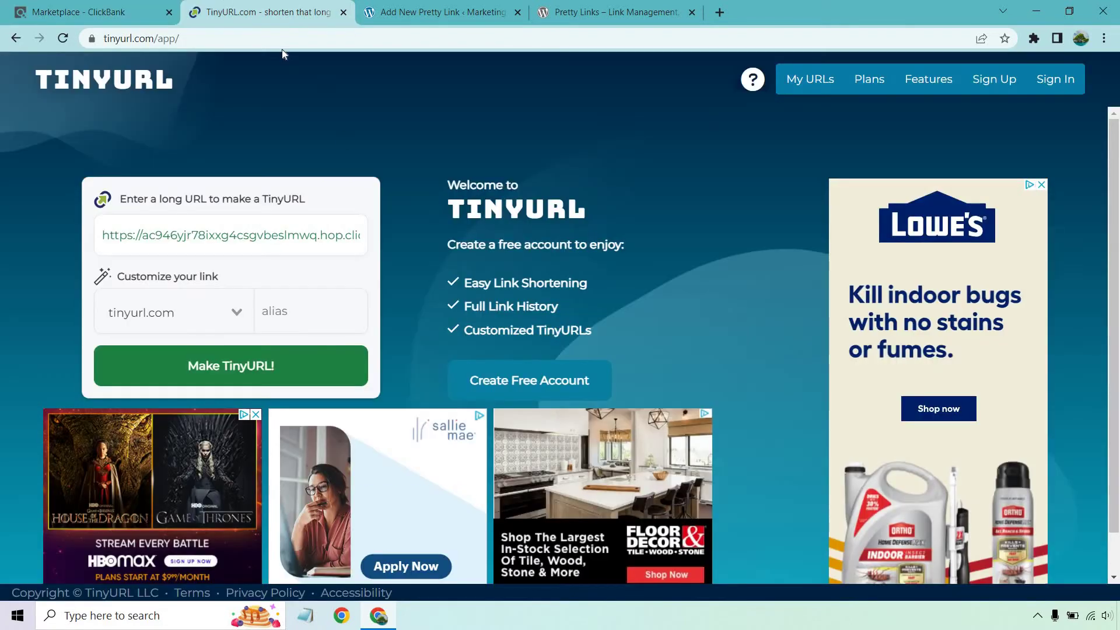
# Try the custom alias soulmatesketch and an edited variant, both rejected as unavailable.
pyautogui.click(292, 310)
pyautogui.hotkey('ctrl', 'v')
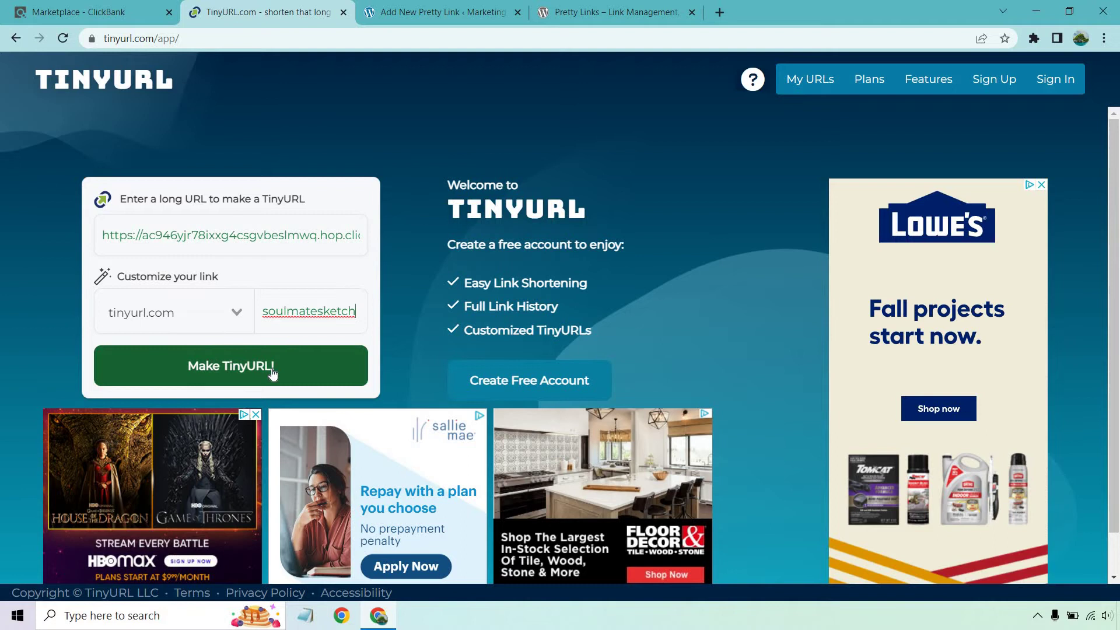
pyautogui.click(252, 368)
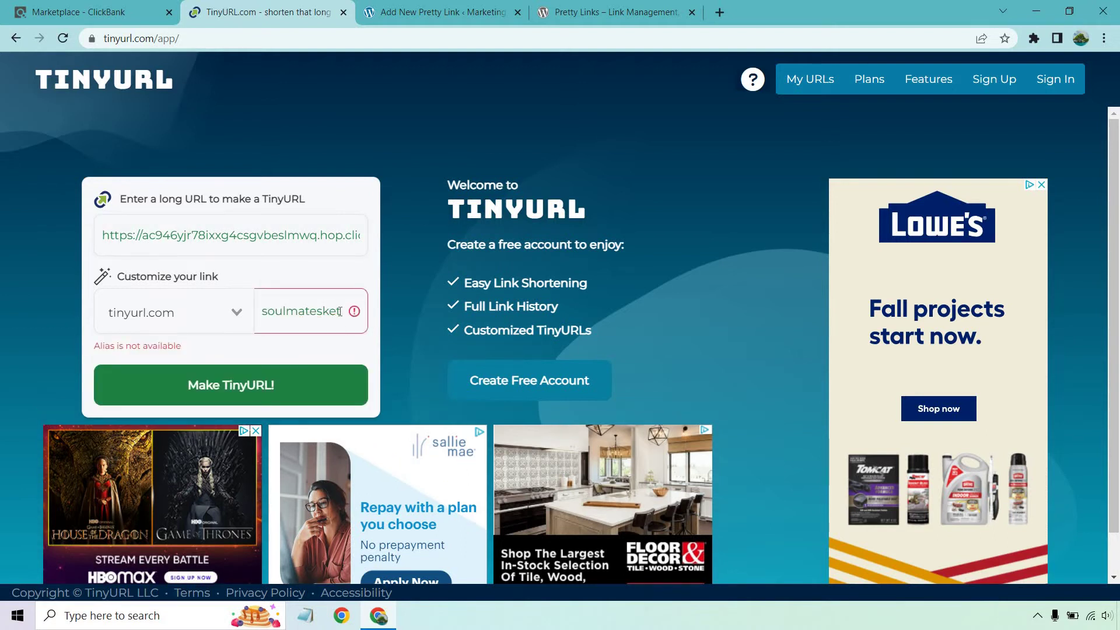
pyautogui.click(339, 310)
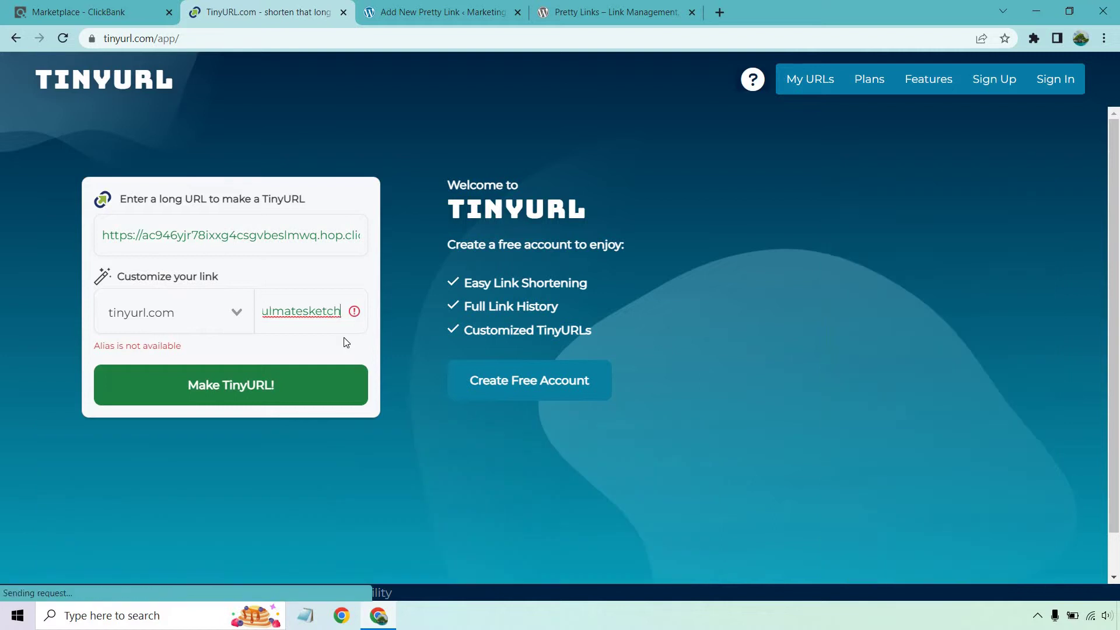
pyautogui.write('chs')
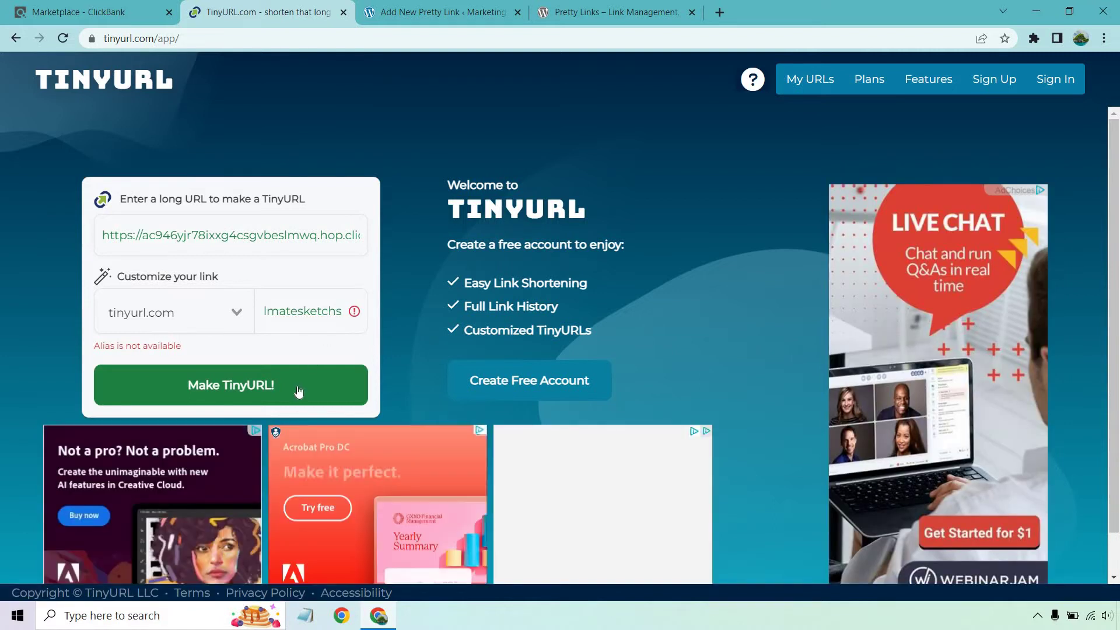
pyautogui.click(296, 386)
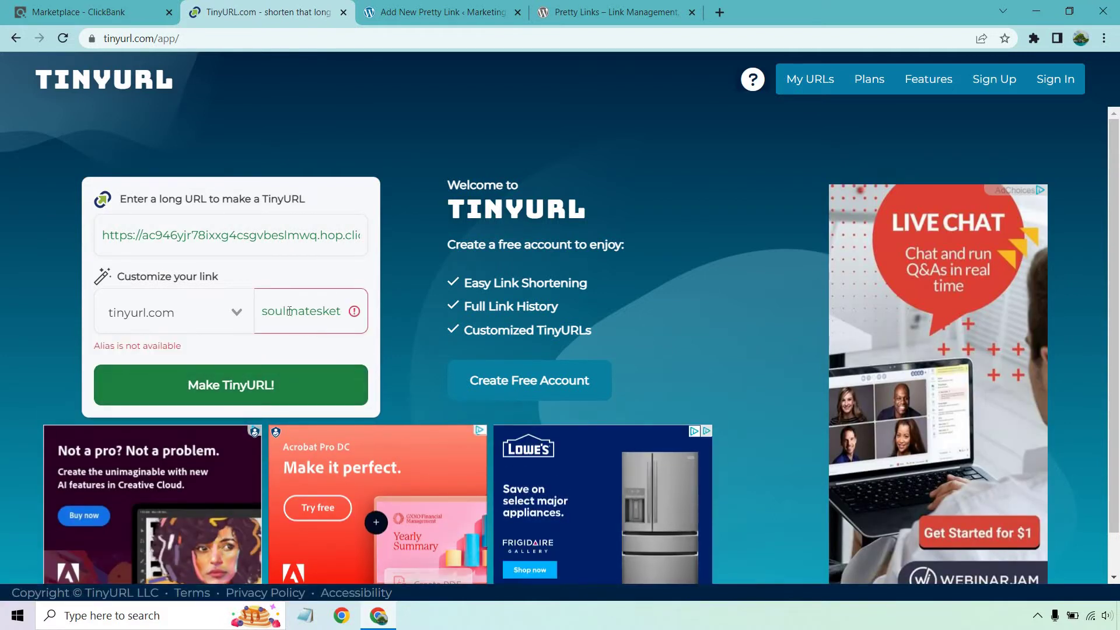
# Try the alias sketchsoulmate, then create the short link with alias getyoursketch.
pyautogui.doubleClick(301, 311)
pyautogui.write('ske')
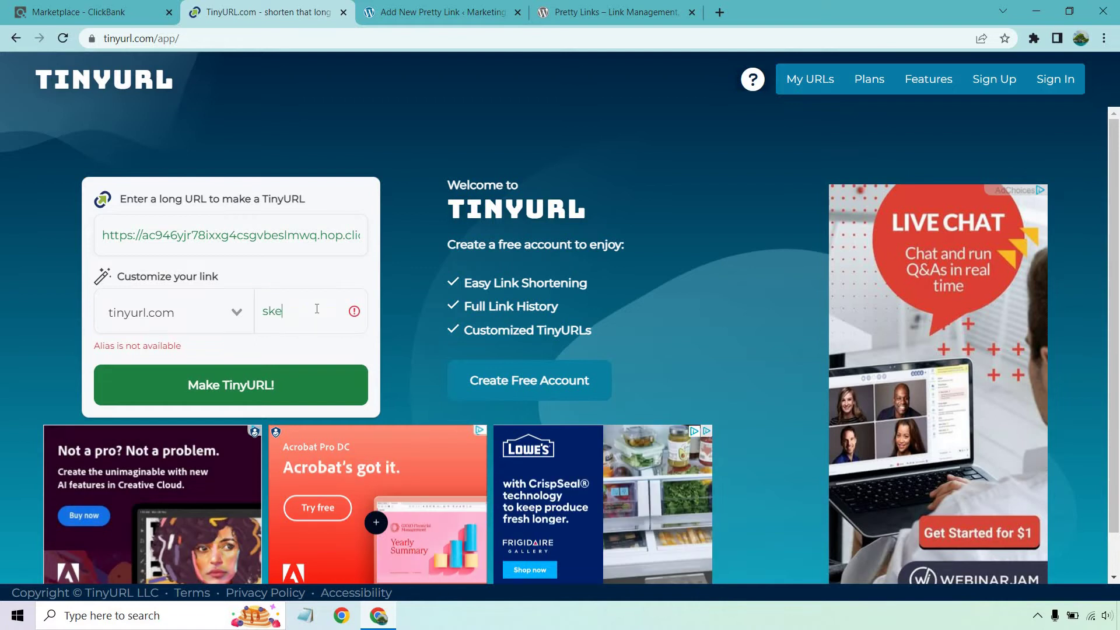
pyautogui.write('tchsoulmate')
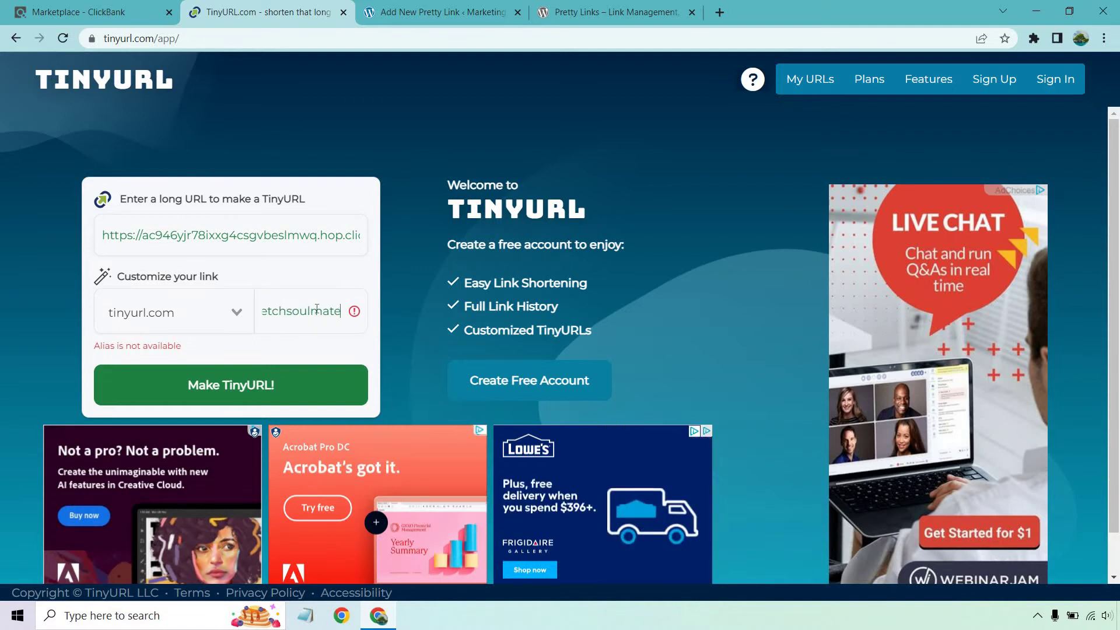
pyautogui.click(296, 387)
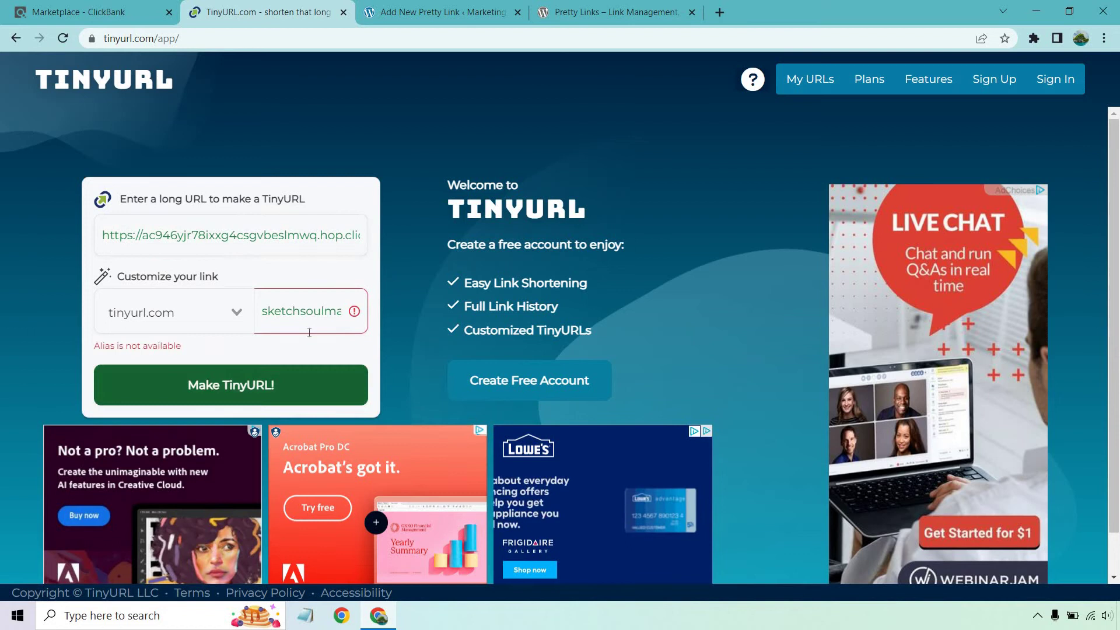
pyautogui.doubleClick(309, 309)
pyautogui.hotkey('ctrl', 'v')
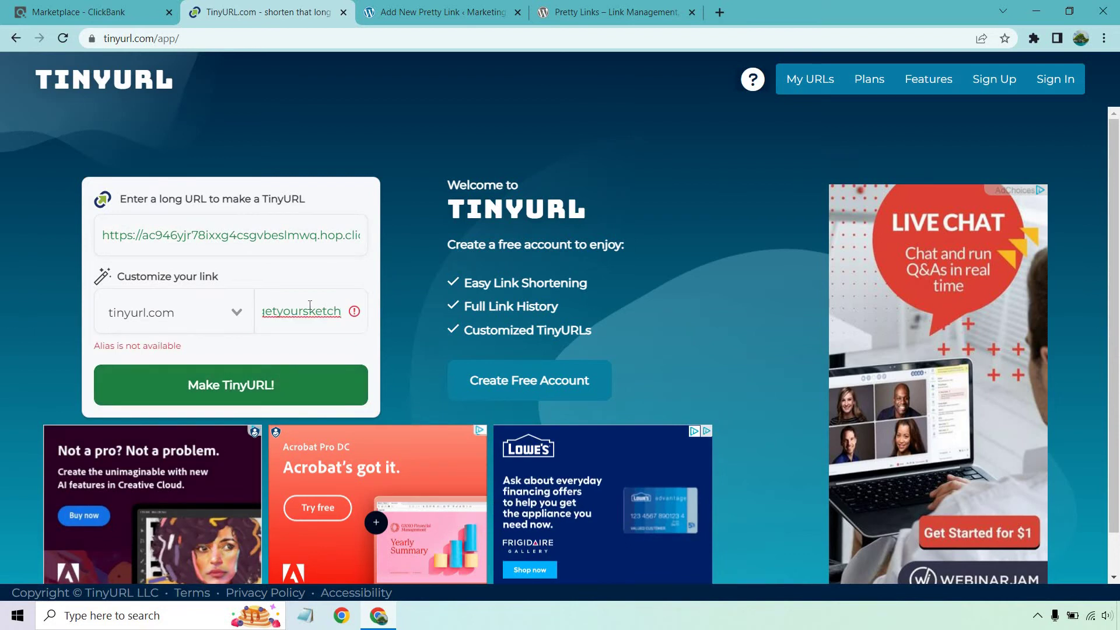
pyautogui.click(254, 385)
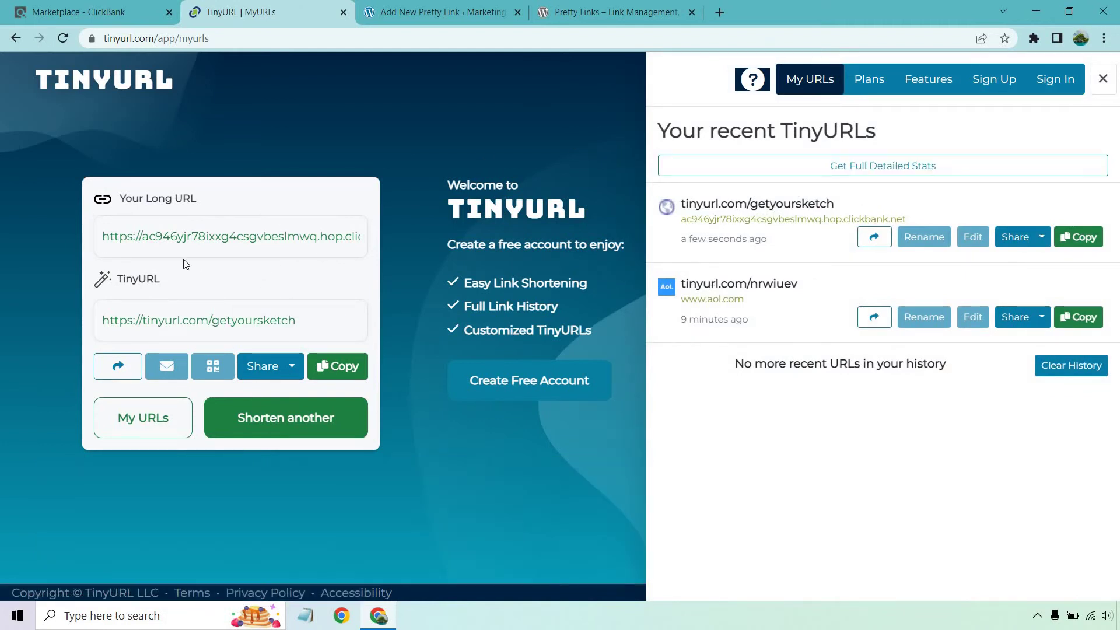
# Copy tinyurl.com/getyoursketch and load it in a new tab to test the redirect.
pyautogui.click(336, 371)
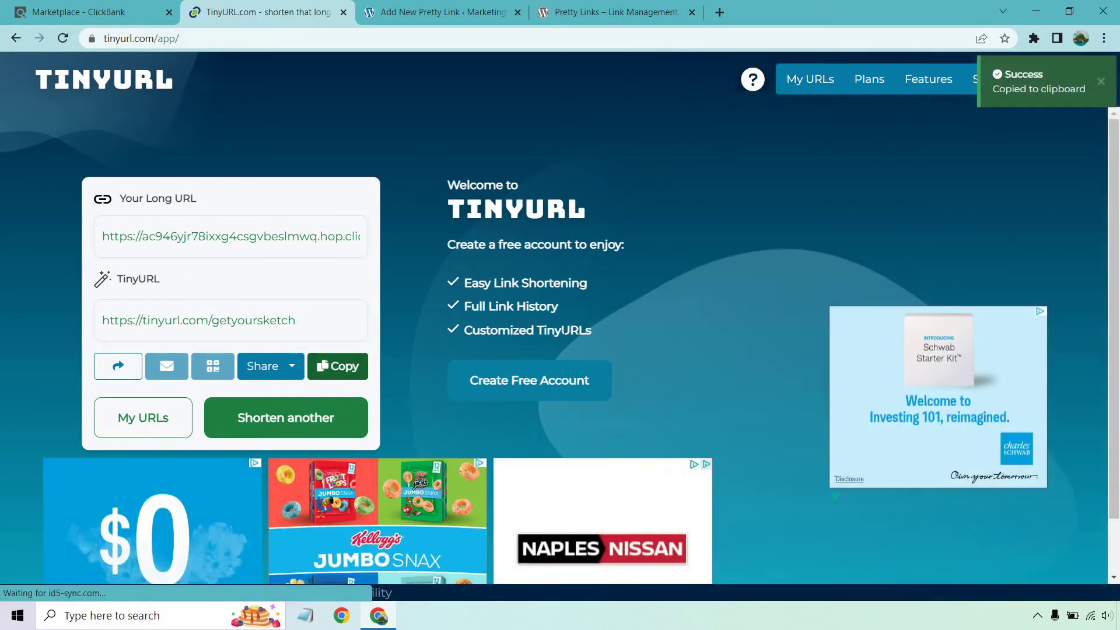
pyautogui.click(719, 13)
pyautogui.hotkey('ctrl', 'v')
pyautogui.press('Return')
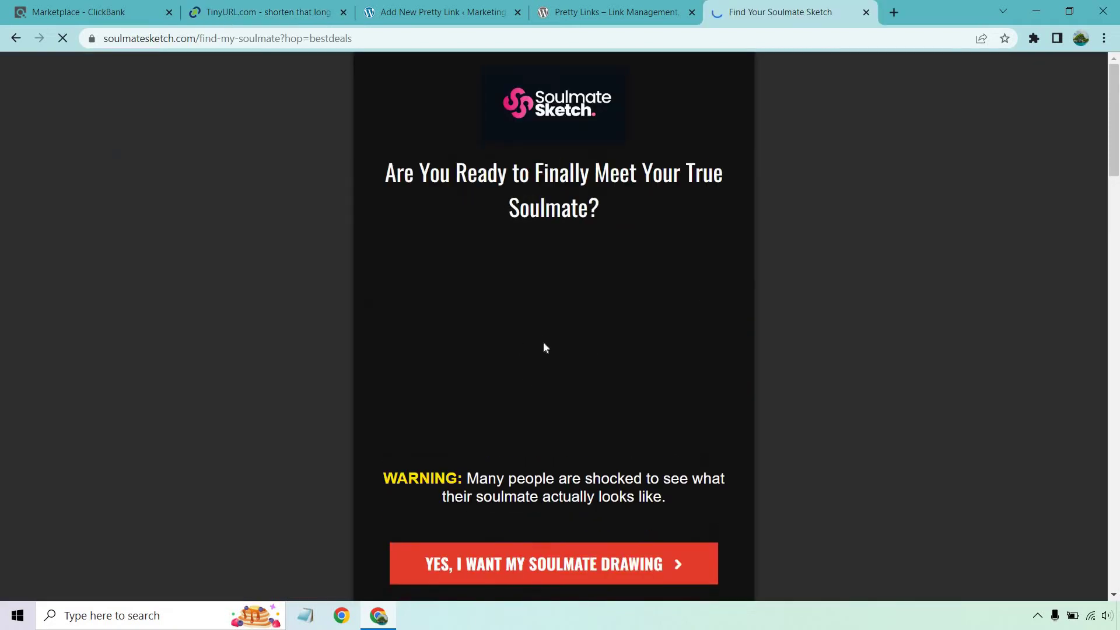
# Play the Soulmate Sketch sales video with sound, then bring up the Pretty Links plugin tab.
pyautogui.click(500, 343)
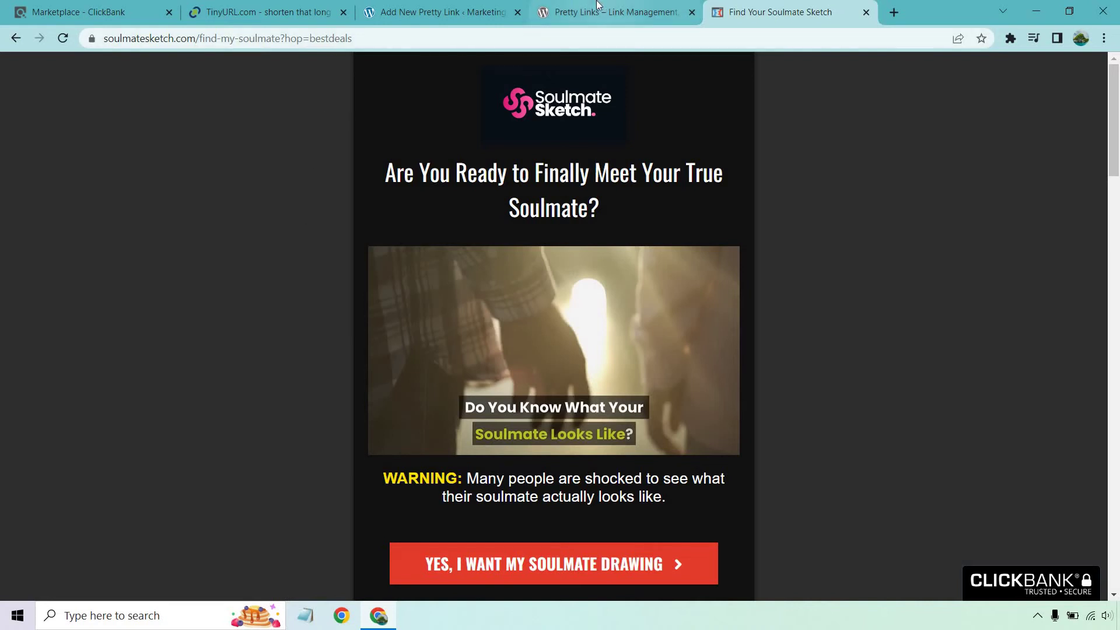
pyautogui.moveTo(607, 12); pyautogui.dragTo(432, 12)
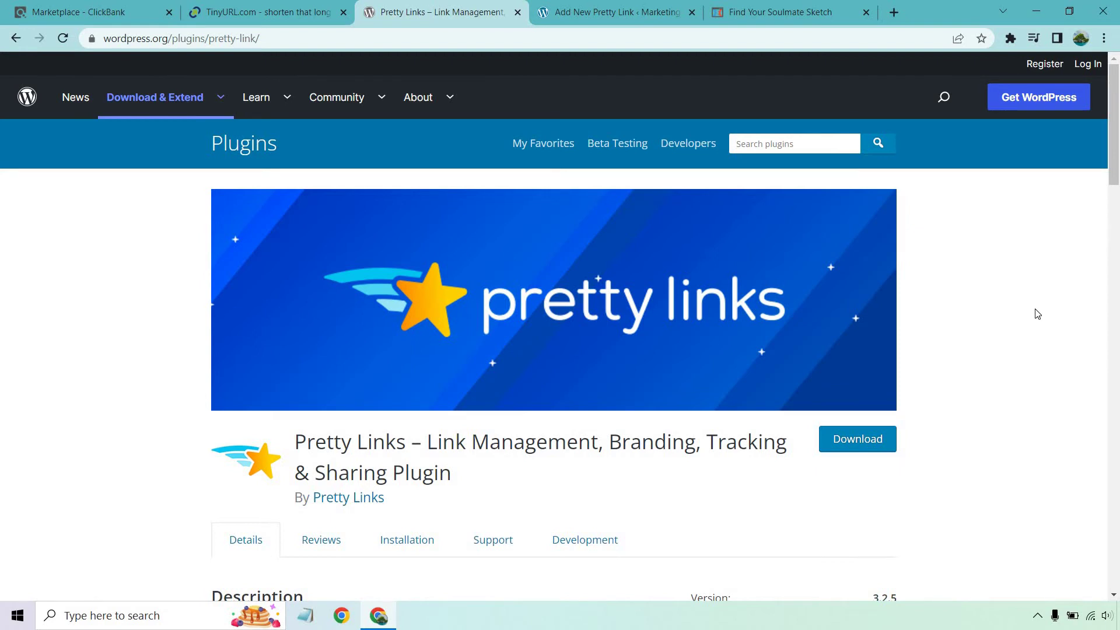
# Scroll through the Pretty Links plugin details on WordPress.org.
pyautogui.scroll(-5, 1038, 314)
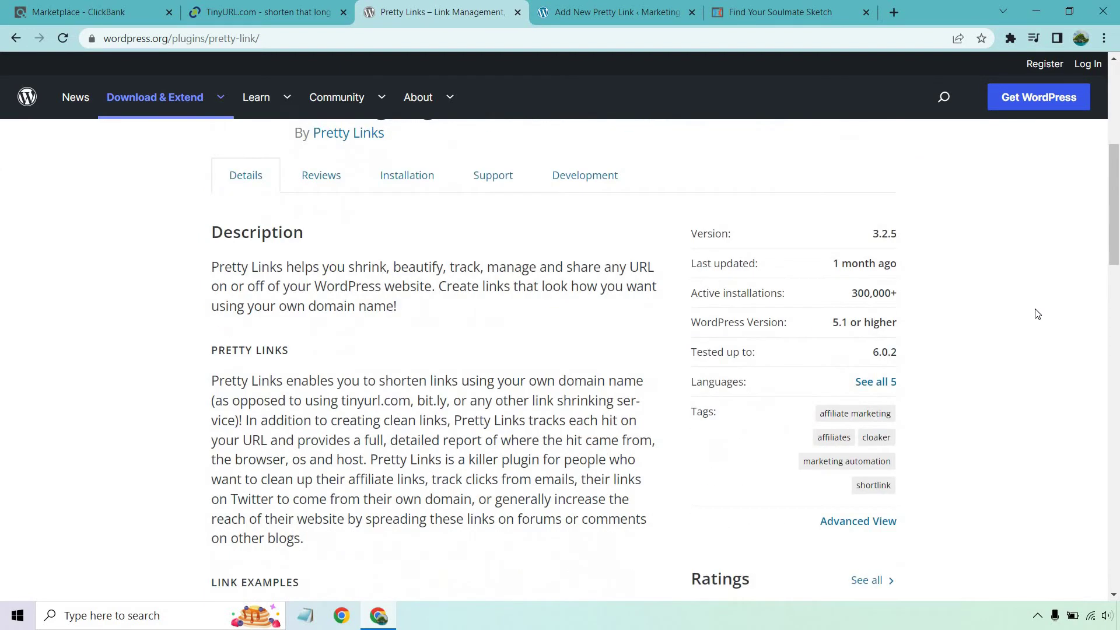
pyautogui.scroll(-5, 1038, 314)
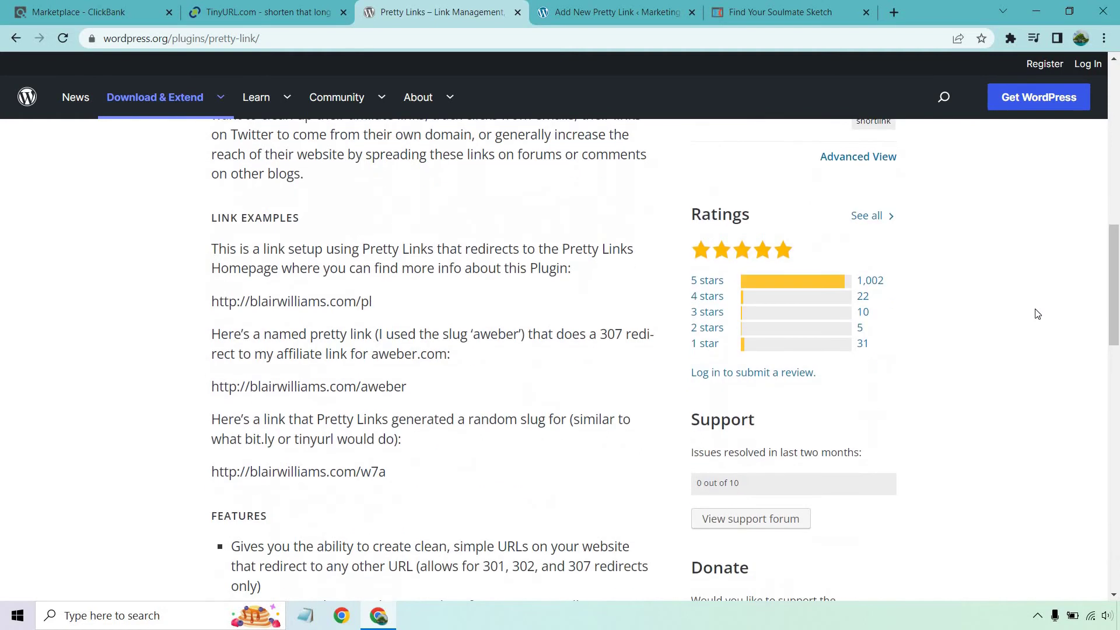
pyautogui.scroll(10, 1041, 321)
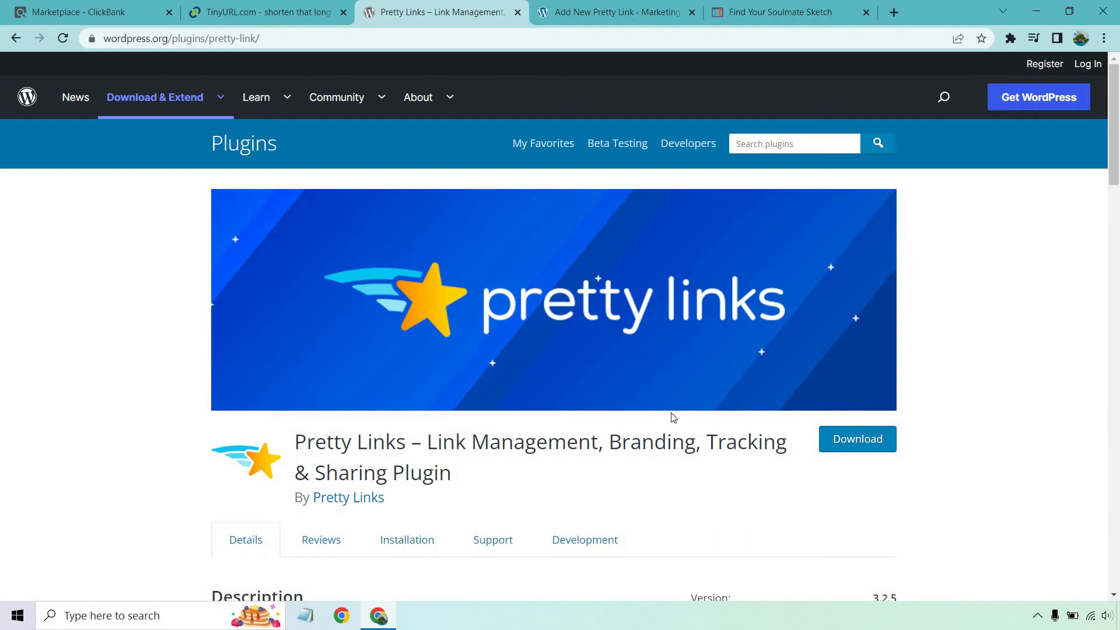
# Select the full ClickBank long URL on the TinyURL page and return to the plugin tab.
pyautogui.click(302, 5)
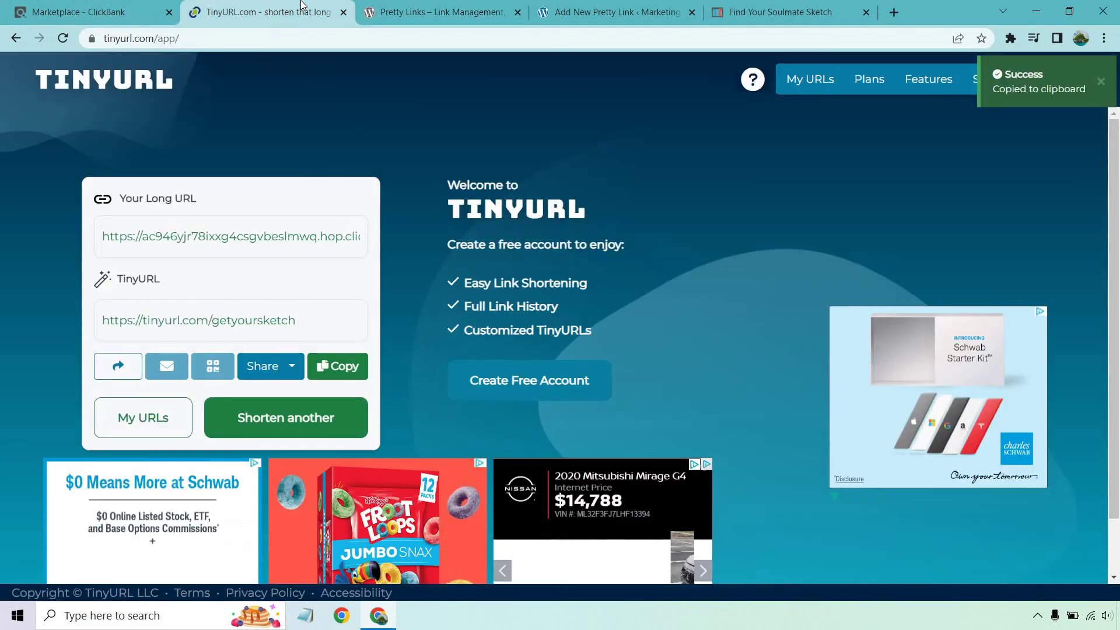
pyautogui.tripleClick(275, 228)
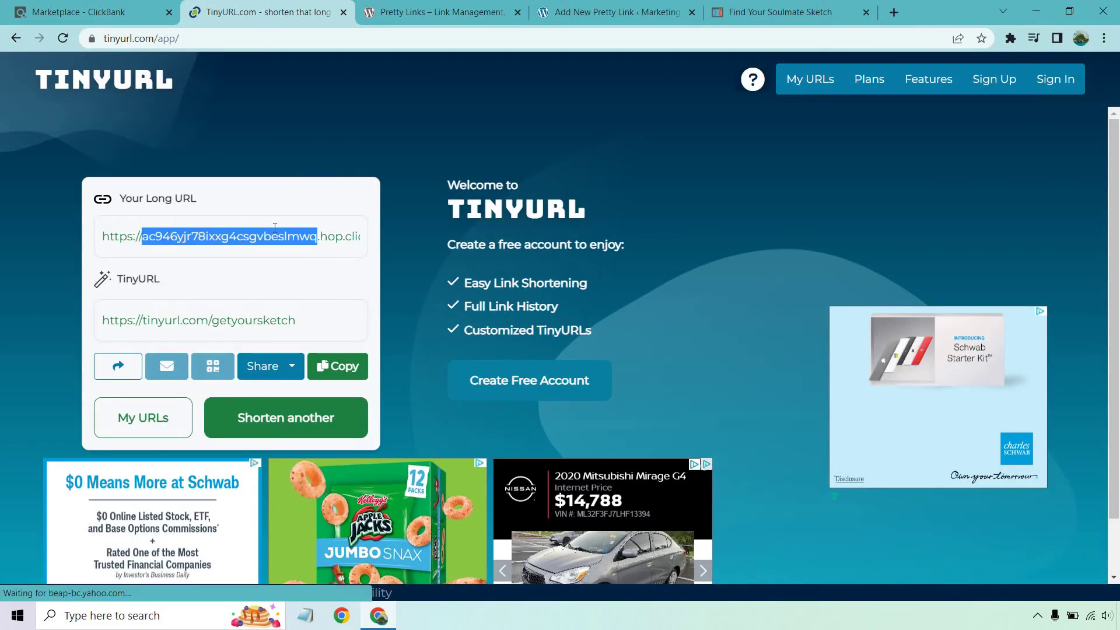
pyautogui.click(497, 4)
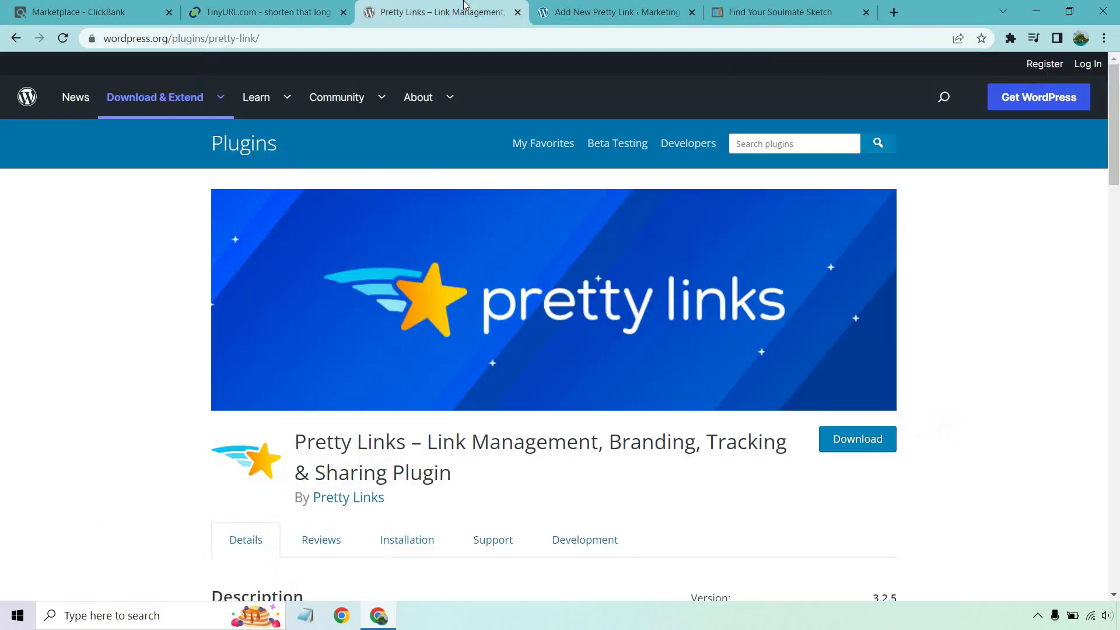
# Save a Pretty Link titled Soulmate Sketch, slug soulmatesketch, targeting the ClickBank hop URL.
pyautogui.click(560, 9)
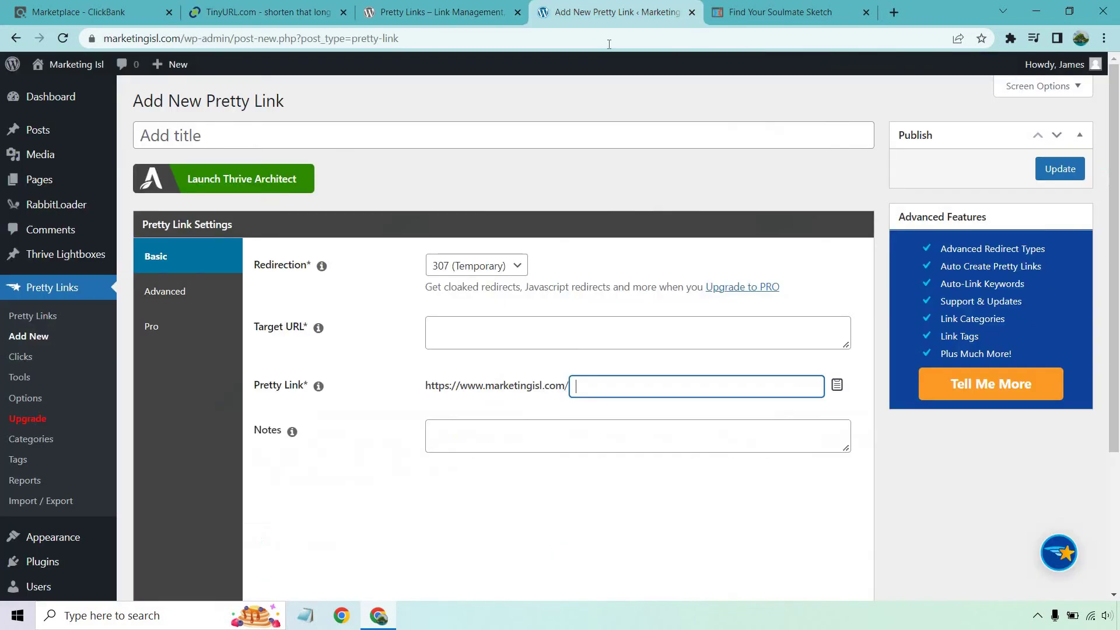
pyautogui.click(493, 321)
pyautogui.hotkey('ctrl', 'v')
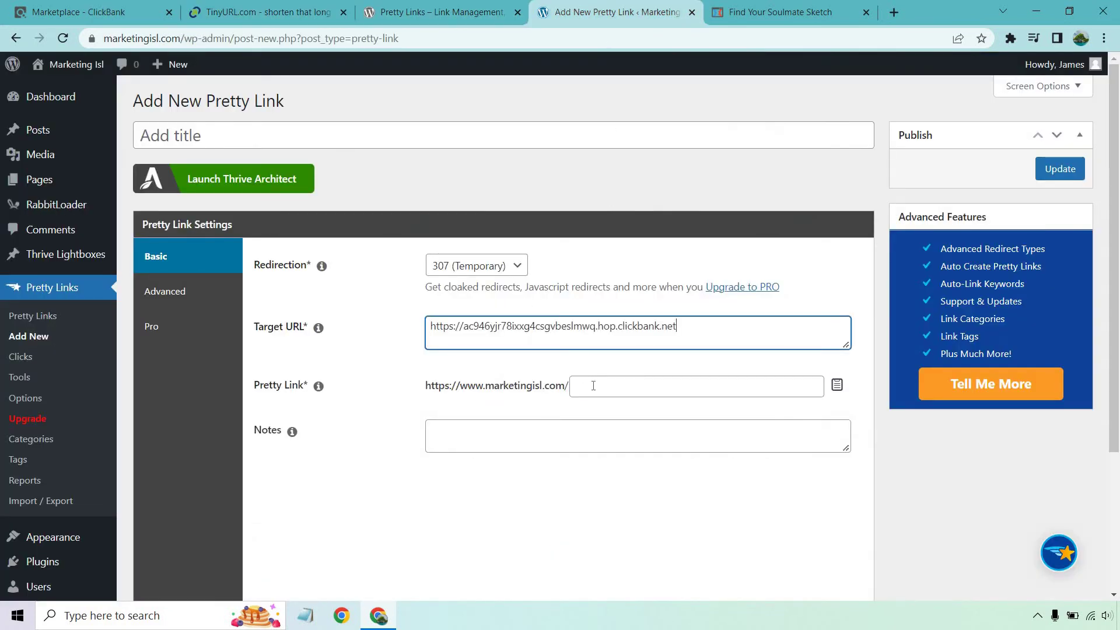
pyautogui.click(624, 383)
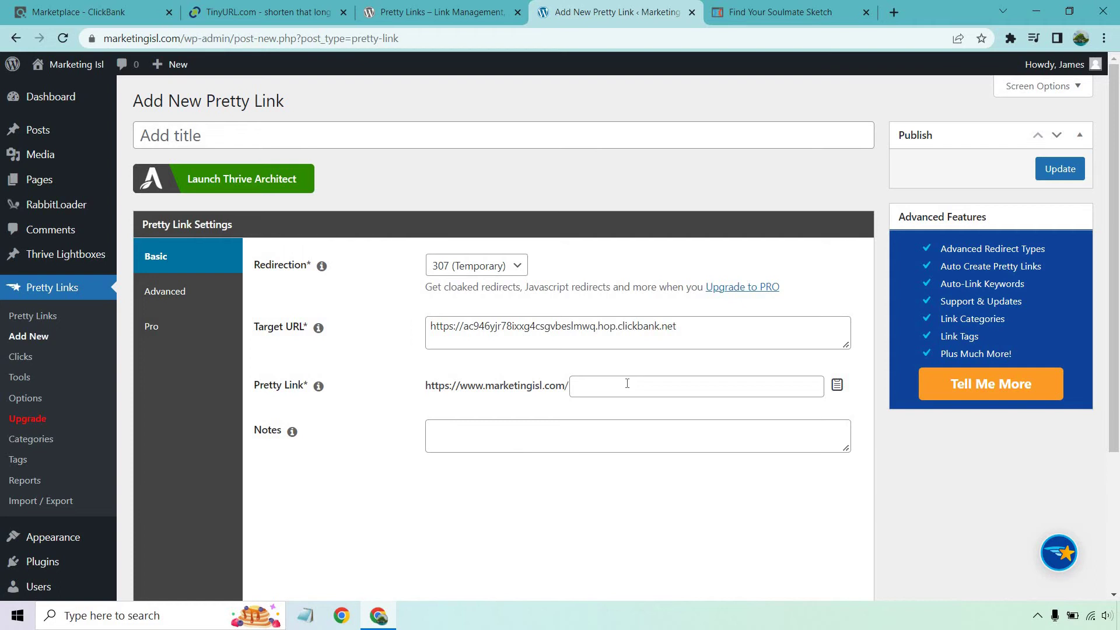
pyautogui.click(627, 383)
pyautogui.hotkey('ctrl', 'v')
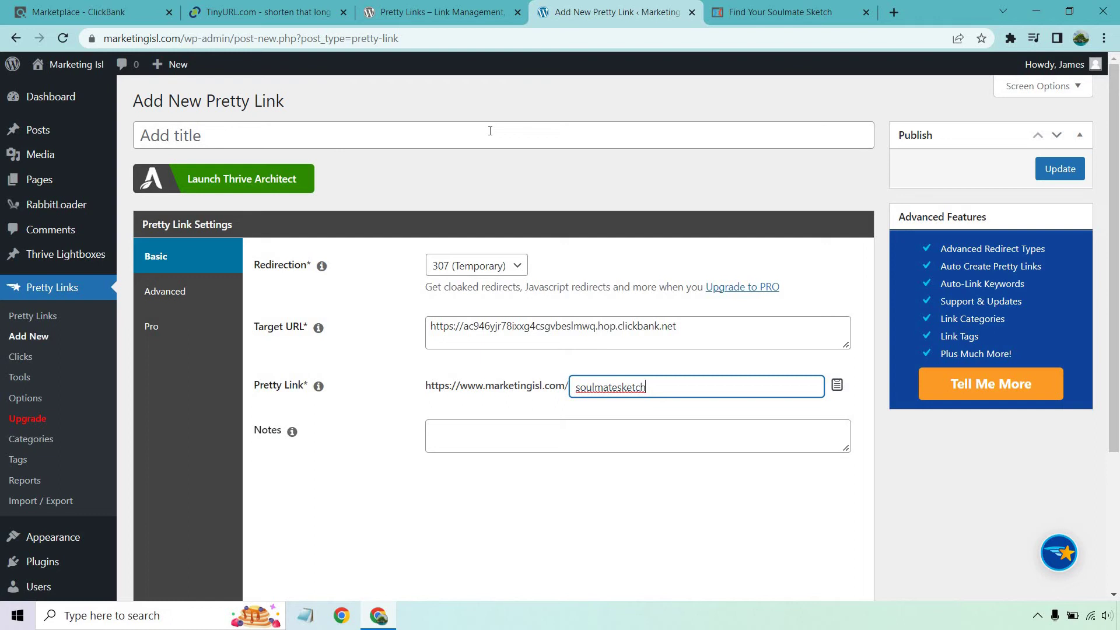
pyautogui.click(490, 130)
pyautogui.hotkey('ctrl', 'v')
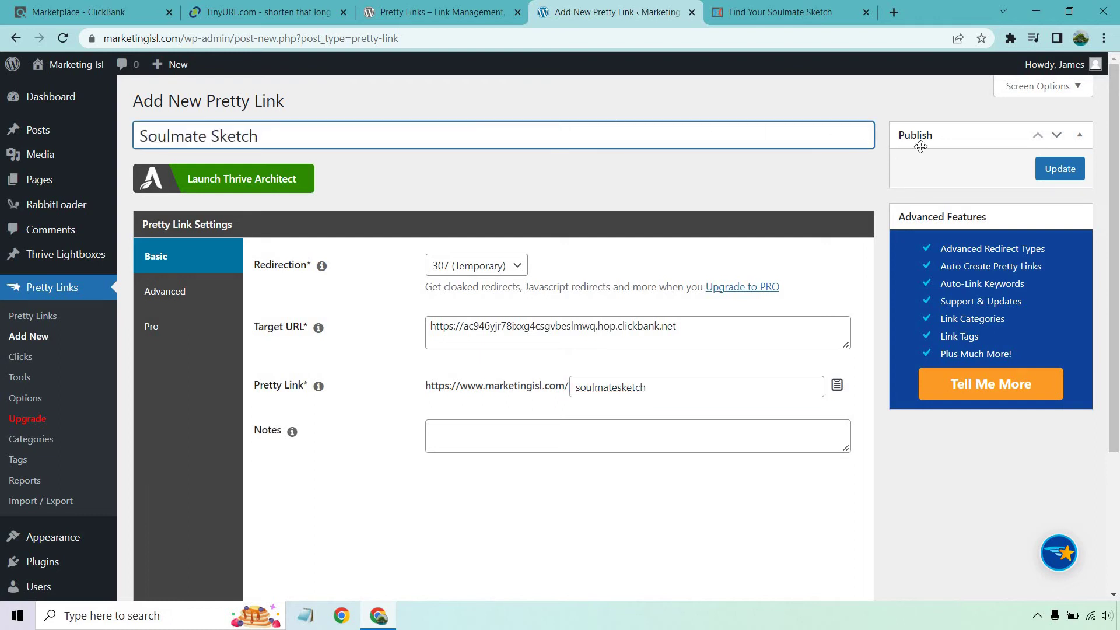
pyautogui.click(1057, 171)
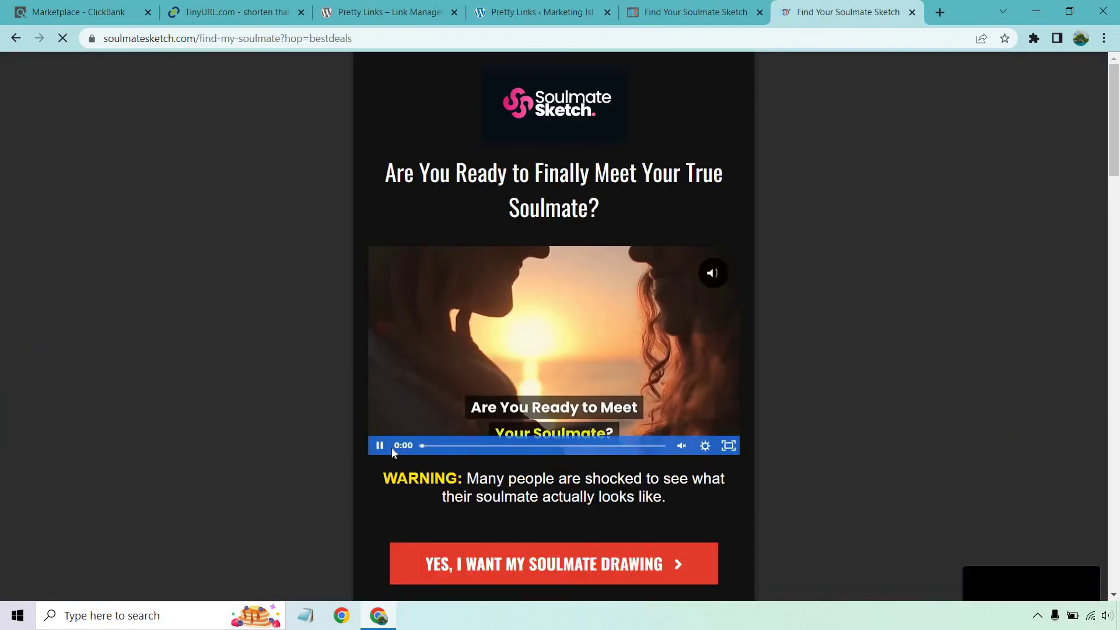
# Start the sales video on the Soulmate Sketch page reached through the new pretty link.
pyautogui.click(380, 446)
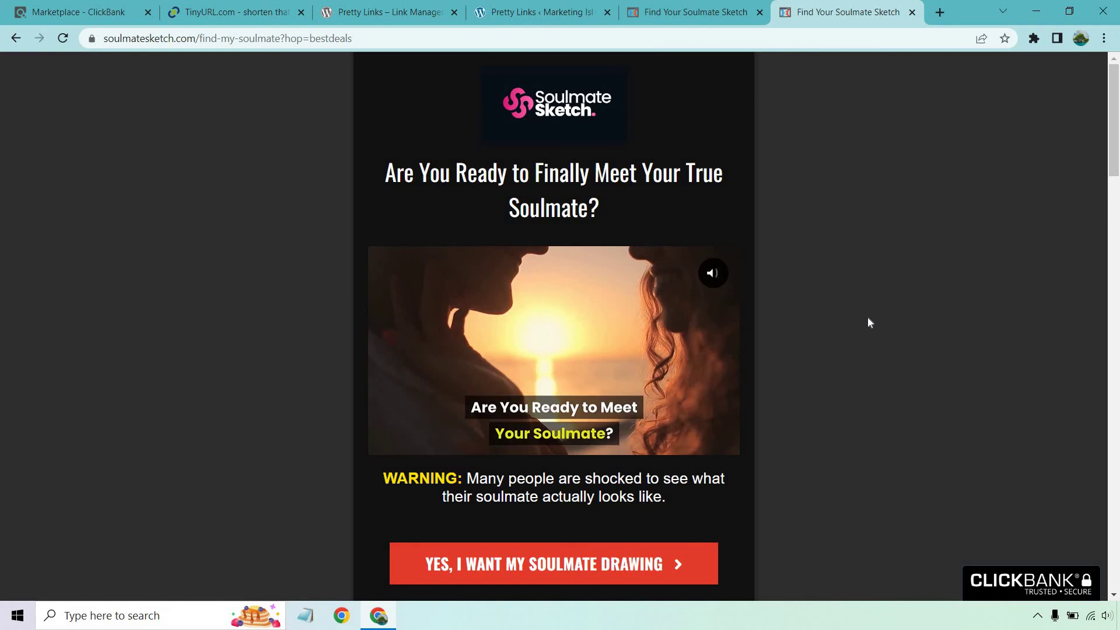
pyautogui.click(225, 13)
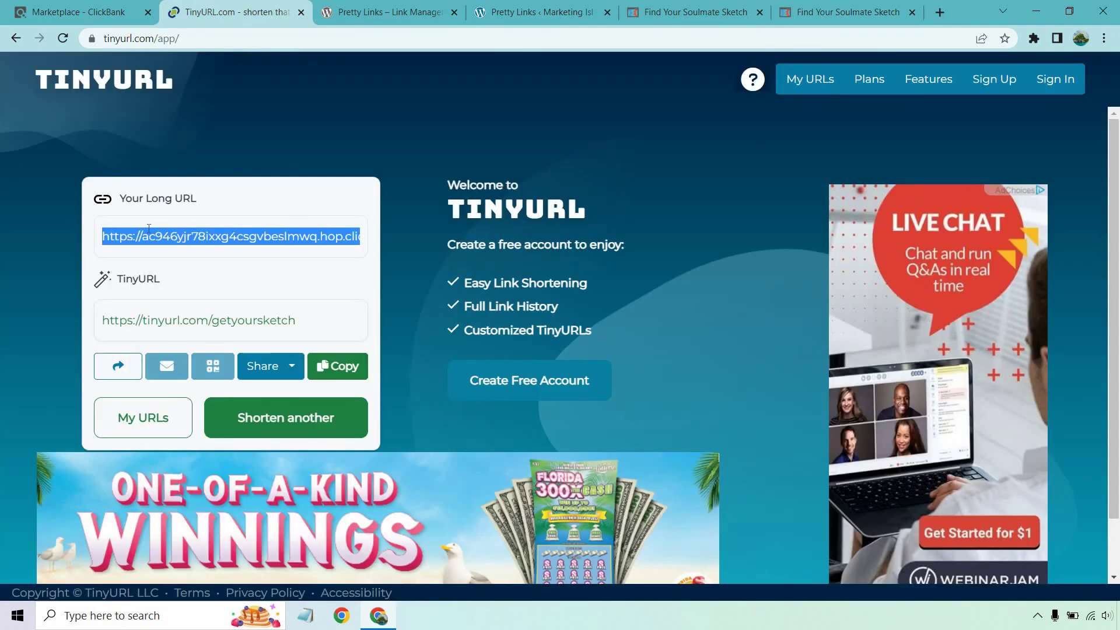